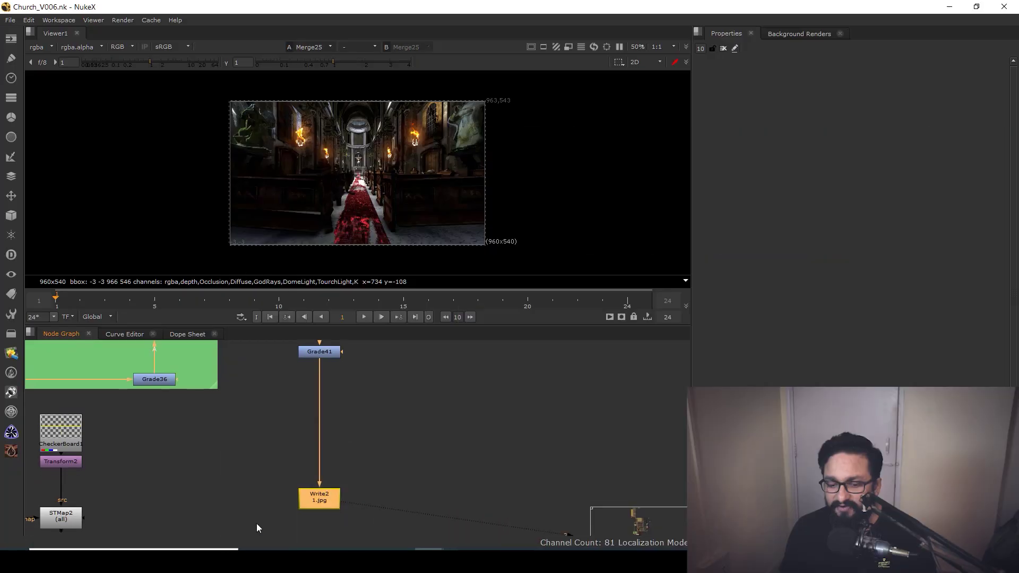
Reset Grade41's gain and gamma to 1, then reselect Grade41 and frame it in the Node Graph
drag(256, 523, 377, 374)
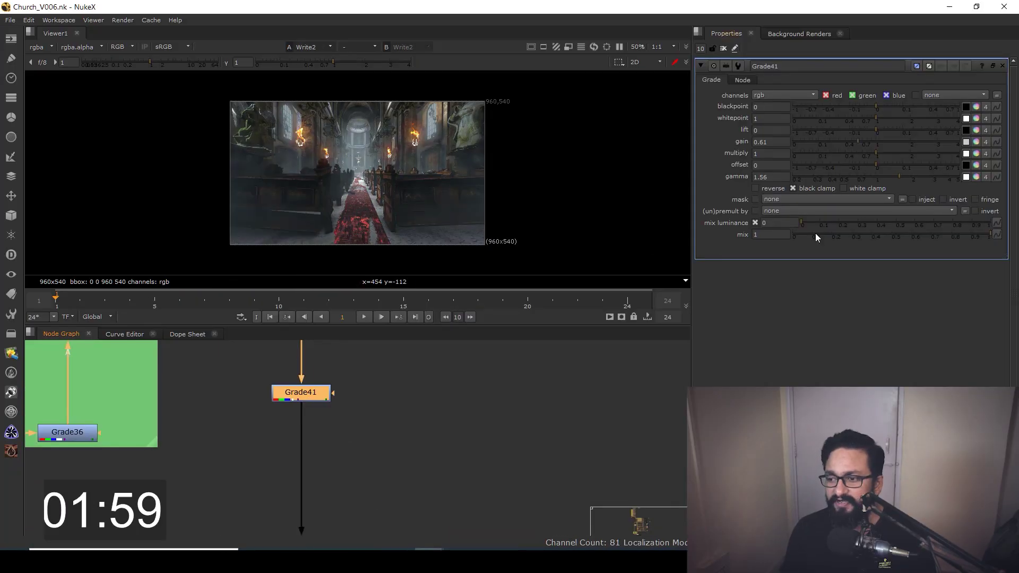
click(876, 143)
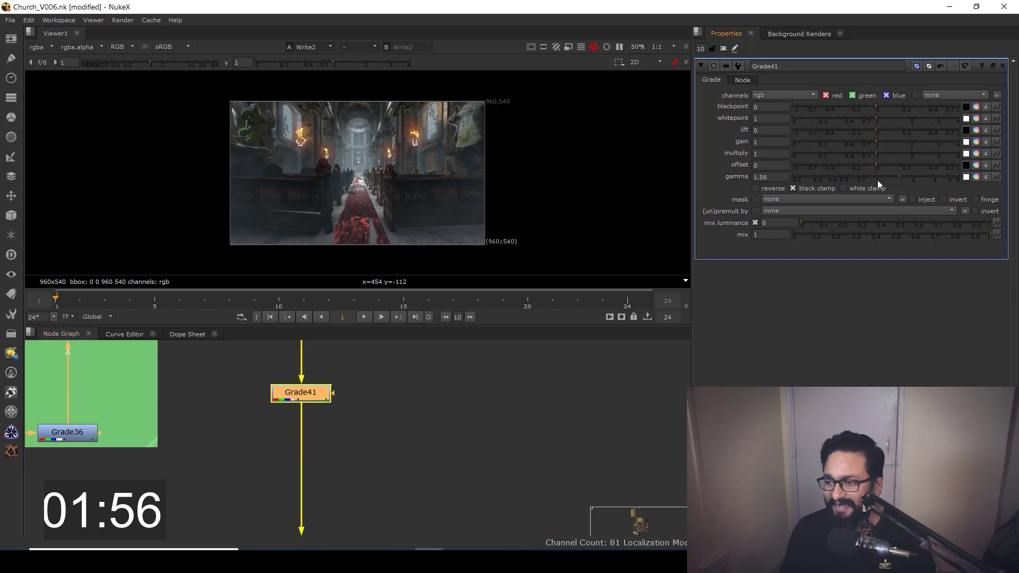
click(874, 176)
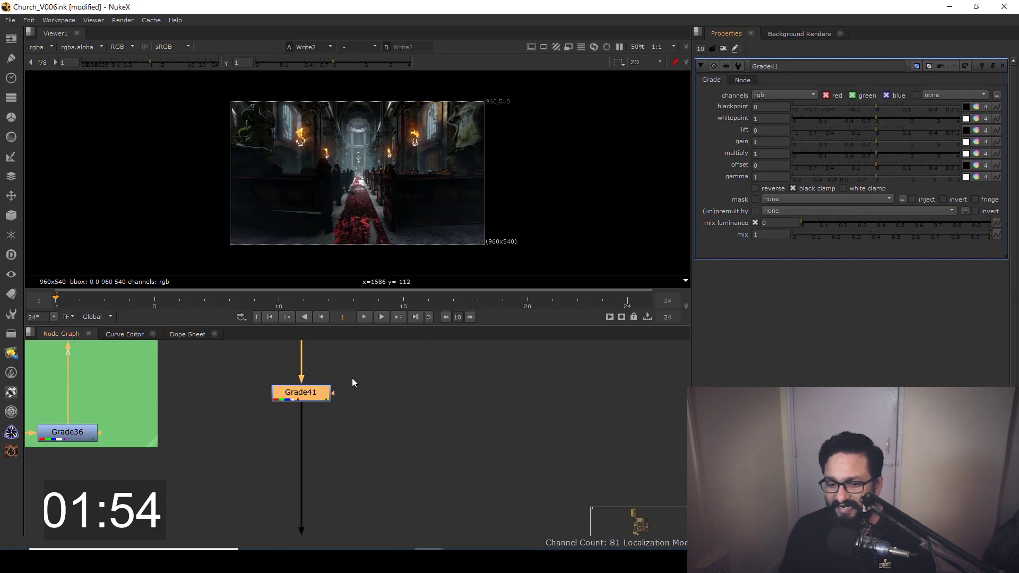
scroll(333, 396, down, 4)
drag(290, 378, 366, 419)
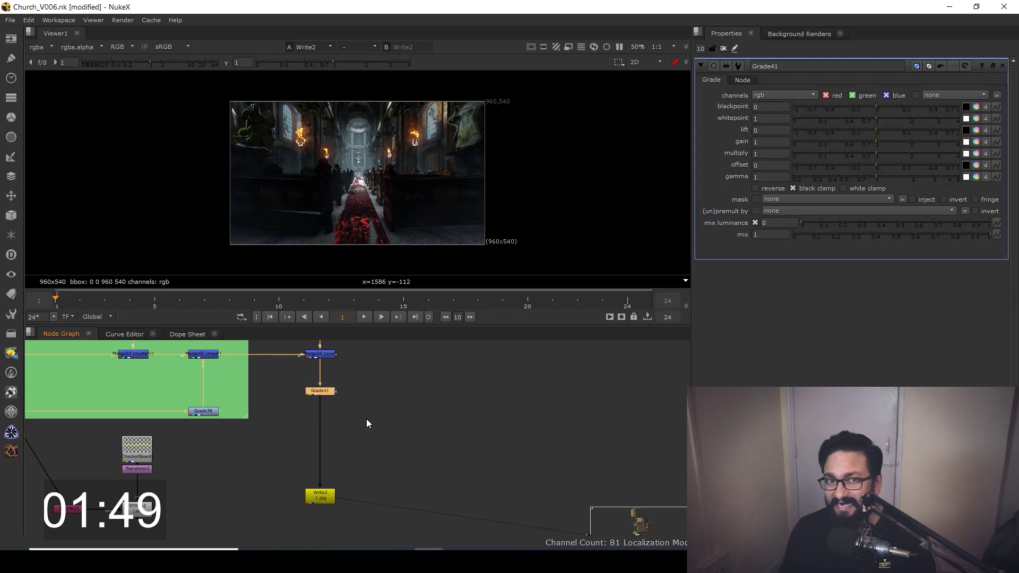
middle_drag(365, 418, 298, 423)
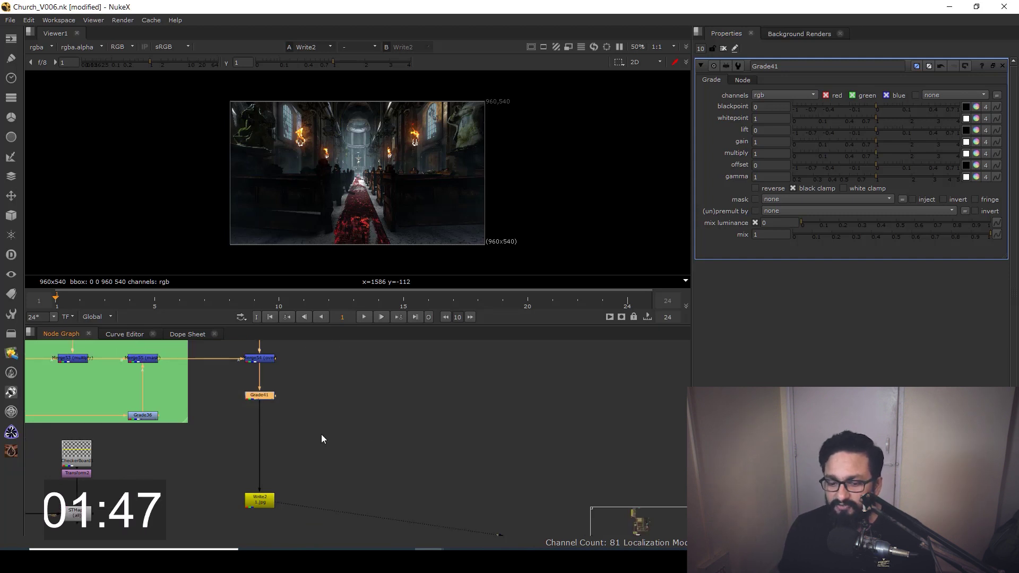
Add a NoOp node to the Node Graph through the node search
key(Tab)
text(n)
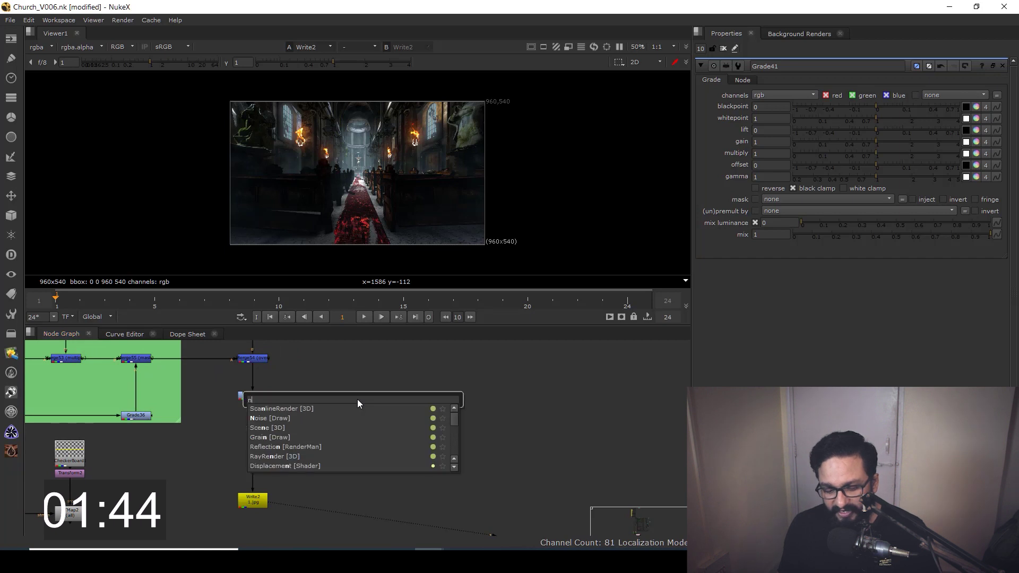
text(oop)
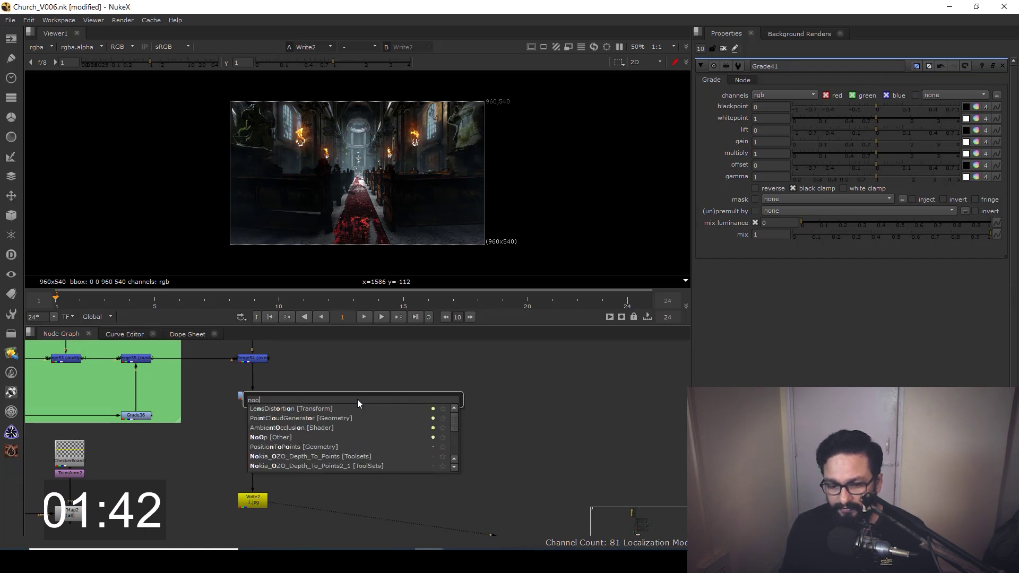
key(Return)
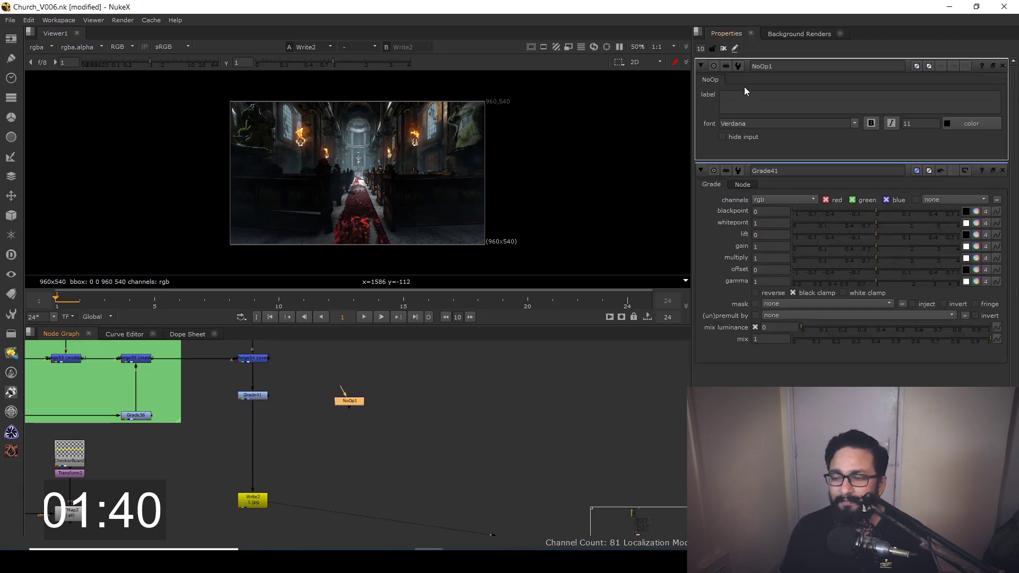
Rename the NoOp1 node to Mstr_CNTRL
double_click(764, 65)
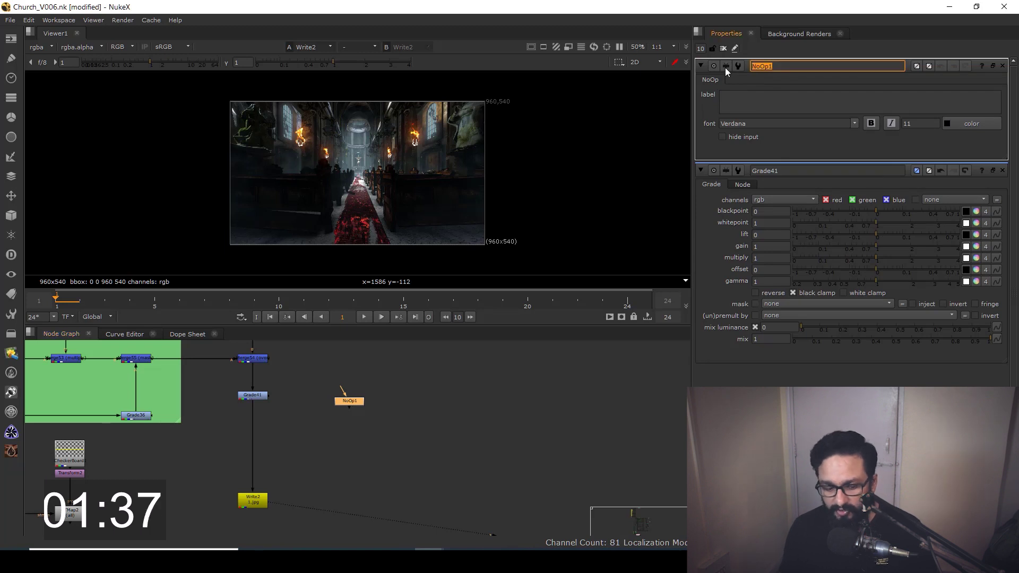
text(Mst)
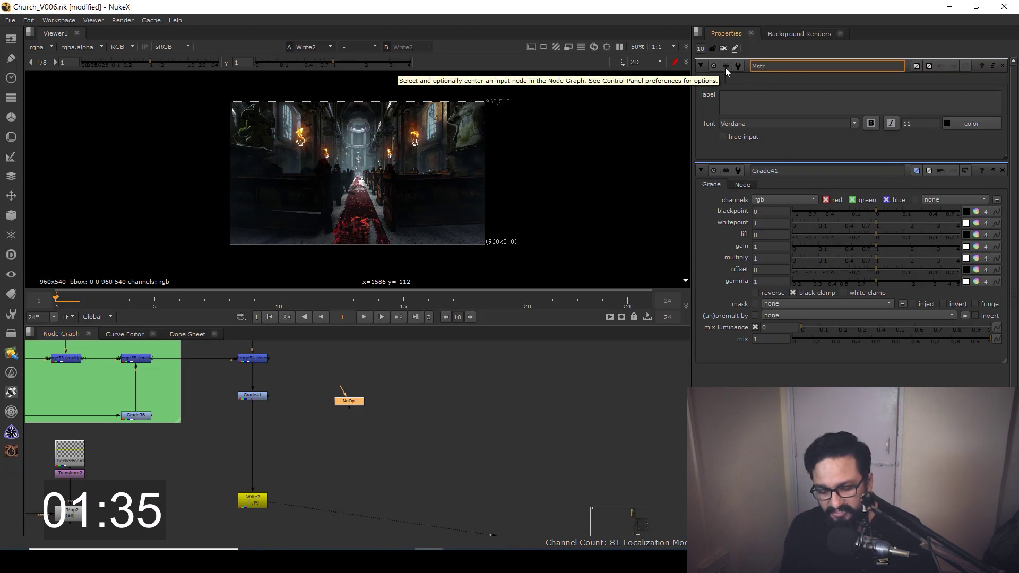
text(r_CNTRL)
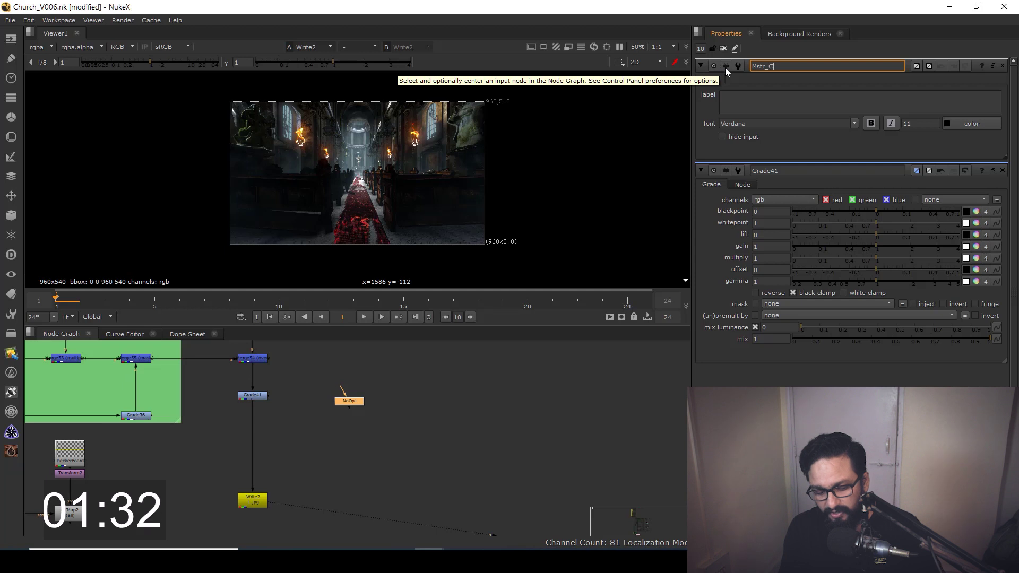
key(Return)
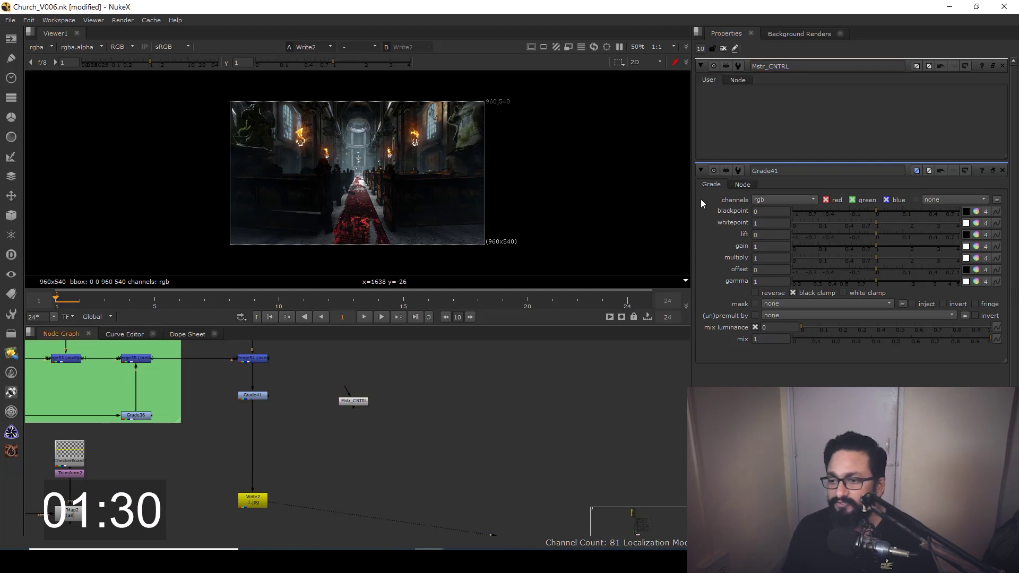
Turn on knob editing for Mstr_CNTRL and link Grade41's gamma and gain knobs onto it
click(736, 49)
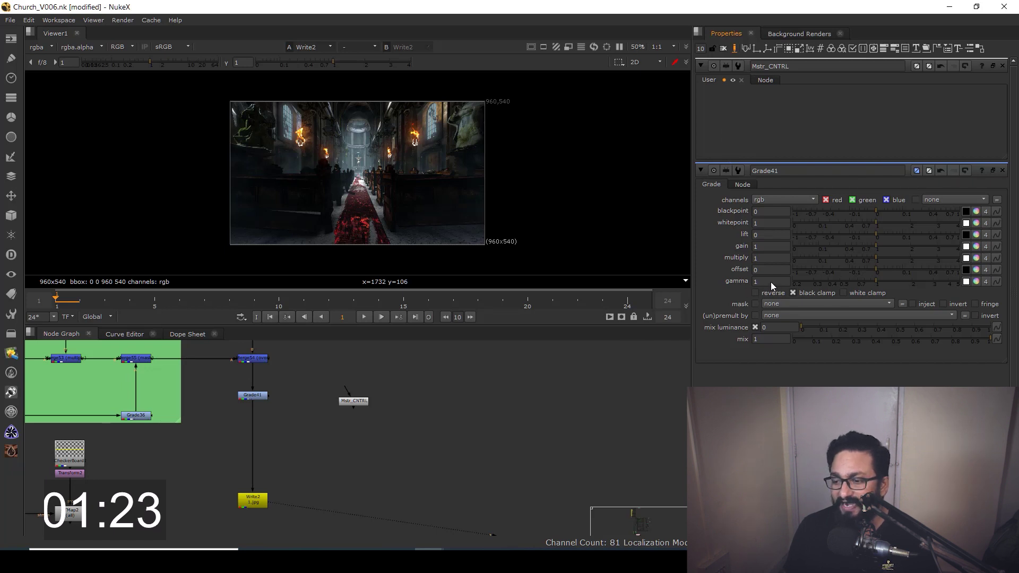
ctrl+drag(774, 280, 728, 100)
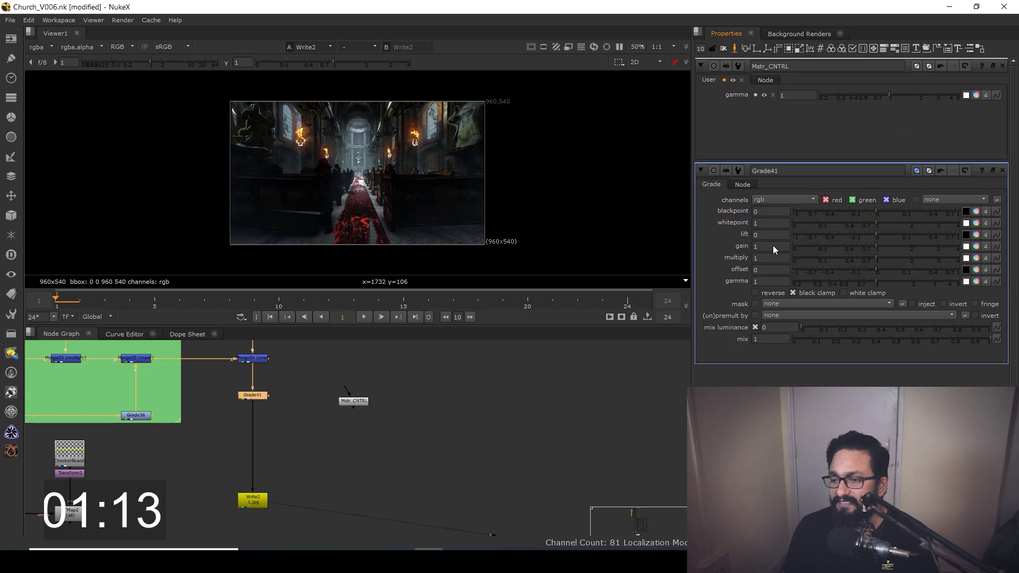
drag(772, 245, 738, 126)
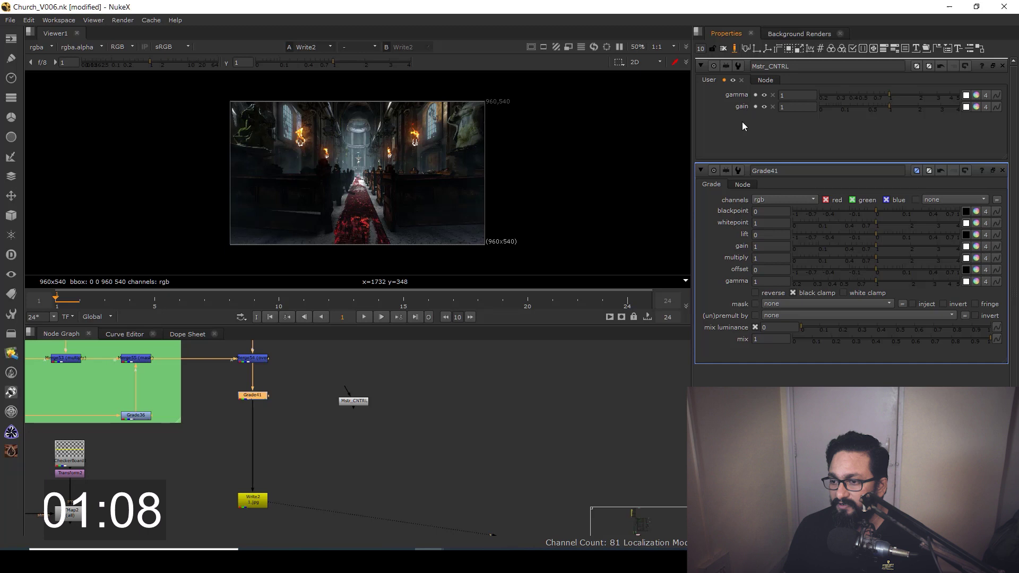
Select Merge25 above the Luma+Hue Sharpening backdrop and show it in the viewer
scroll(254, 399, down, 5)
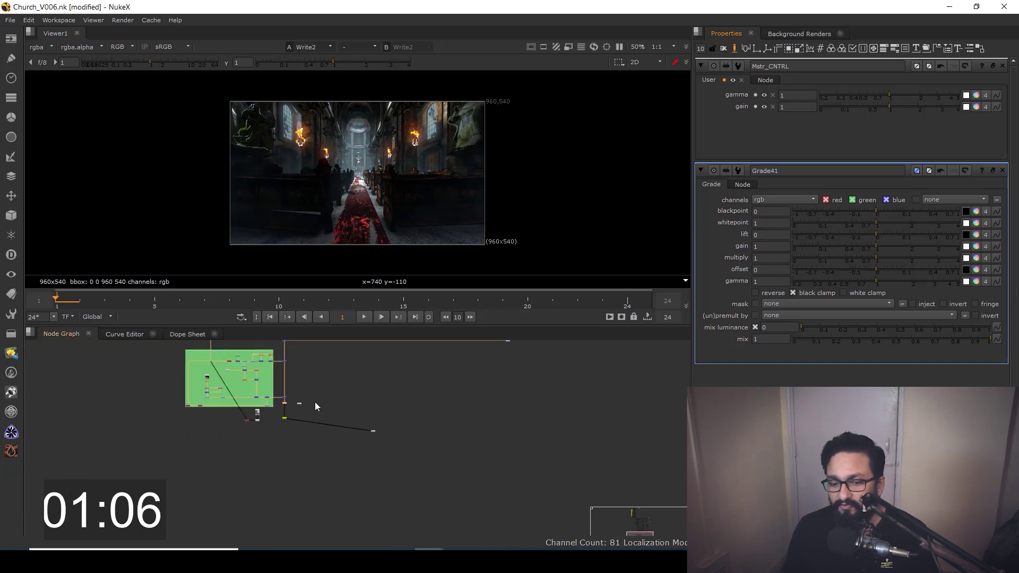
key(plus)
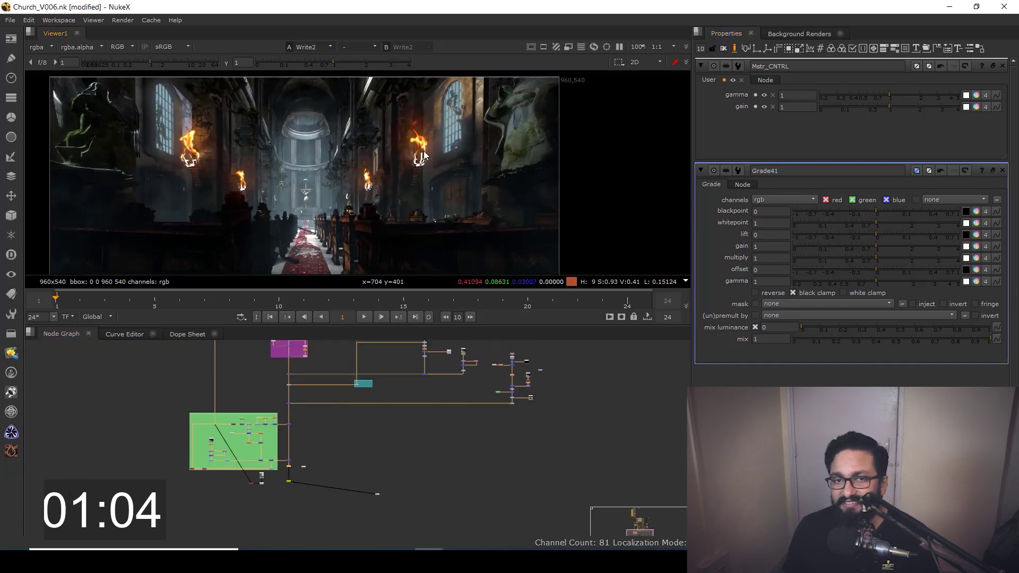
scroll(349, 405, up, 8)
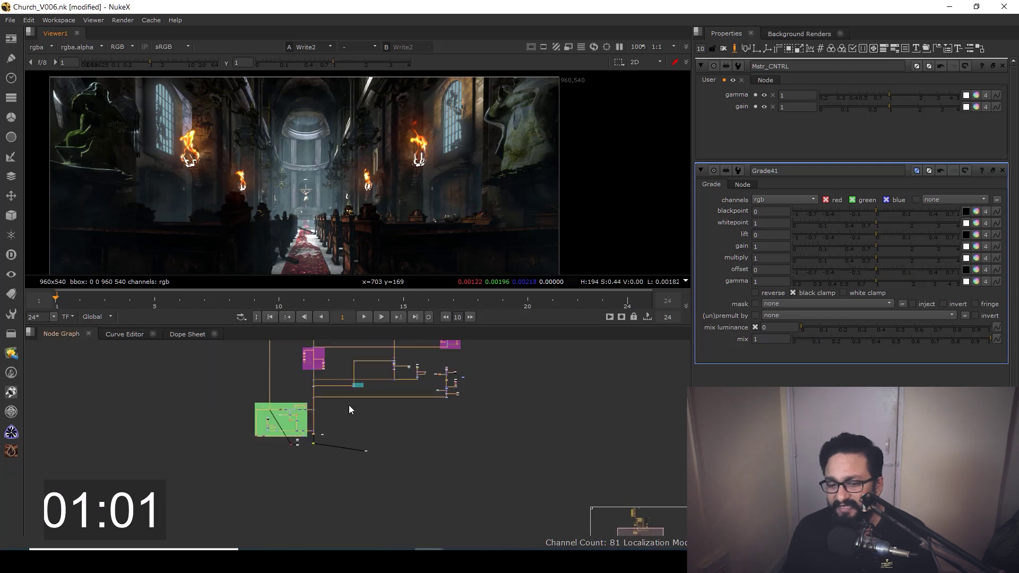
scroll(342, 449, down, 2)
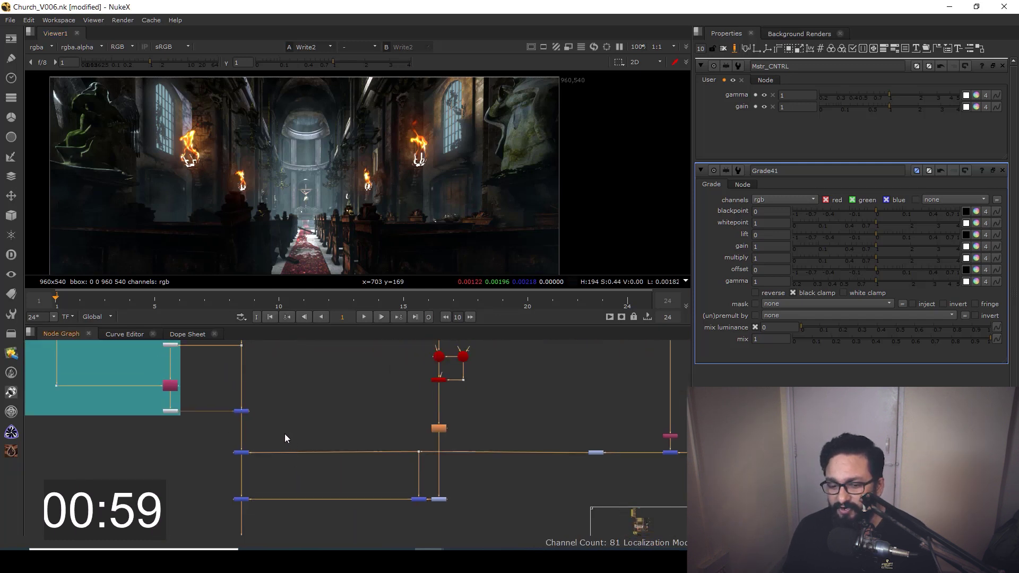
key(1)
middle_drag(269, 475, 332, 355)
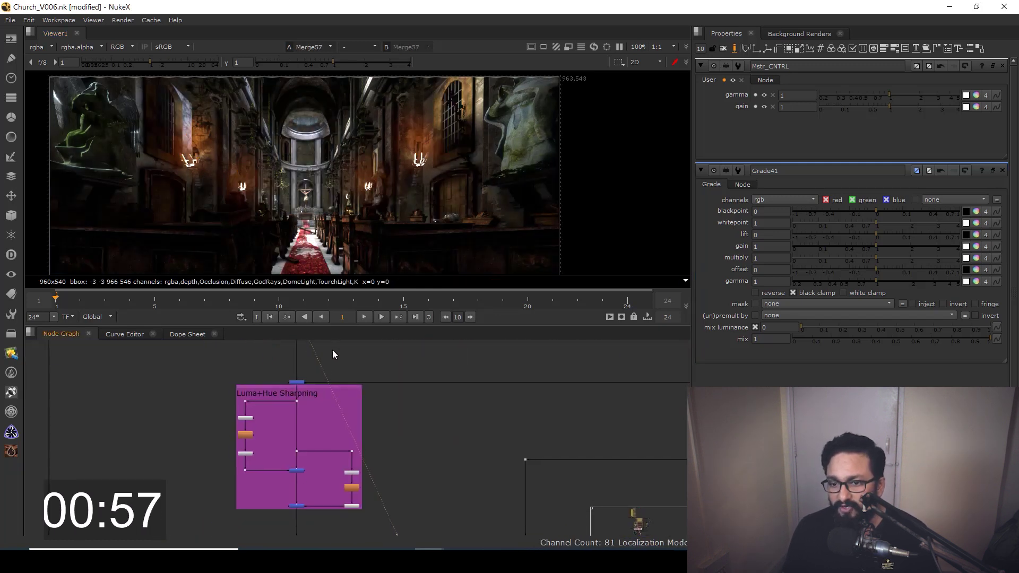
click(296, 381)
key(1)
scroll(291, 387, up, 4)
middle_drag(315, 412, 288, 445)
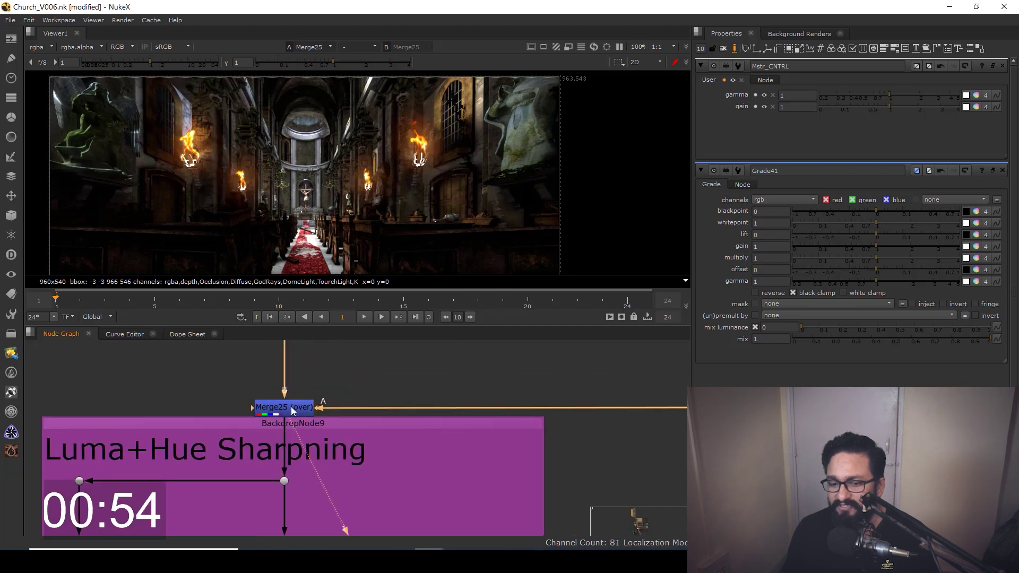
Open Merge25's properties and link its mix knob into the Mstr_CNTRL controller
double_click(294, 409)
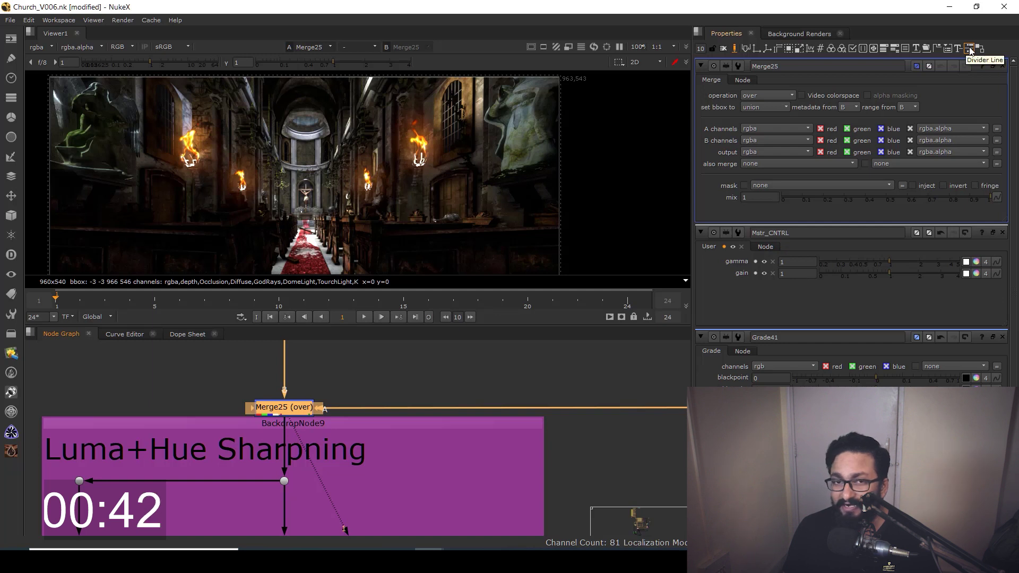
drag(968, 47, 893, 298)
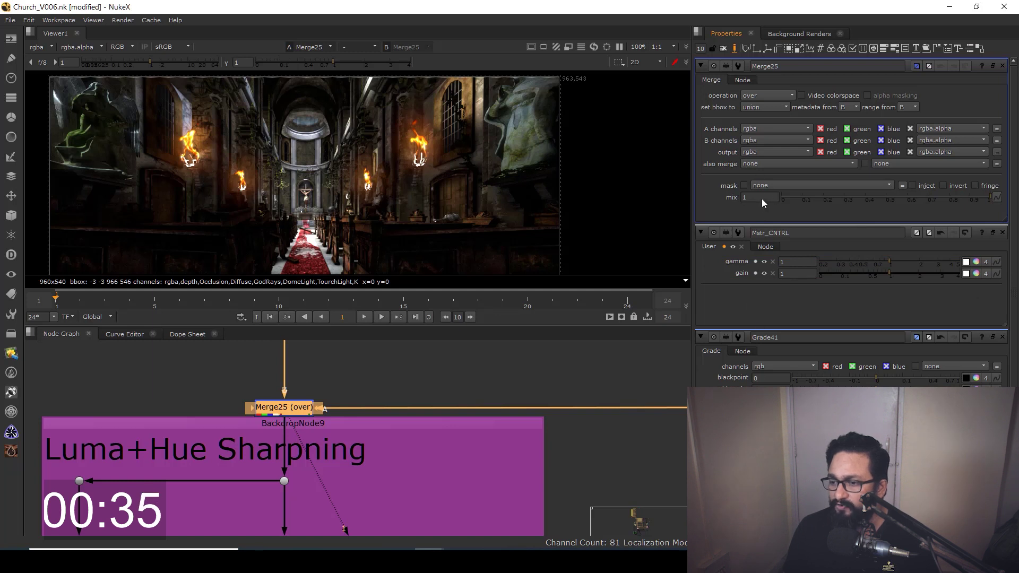
ctrl+drag(761, 196, 772, 305)
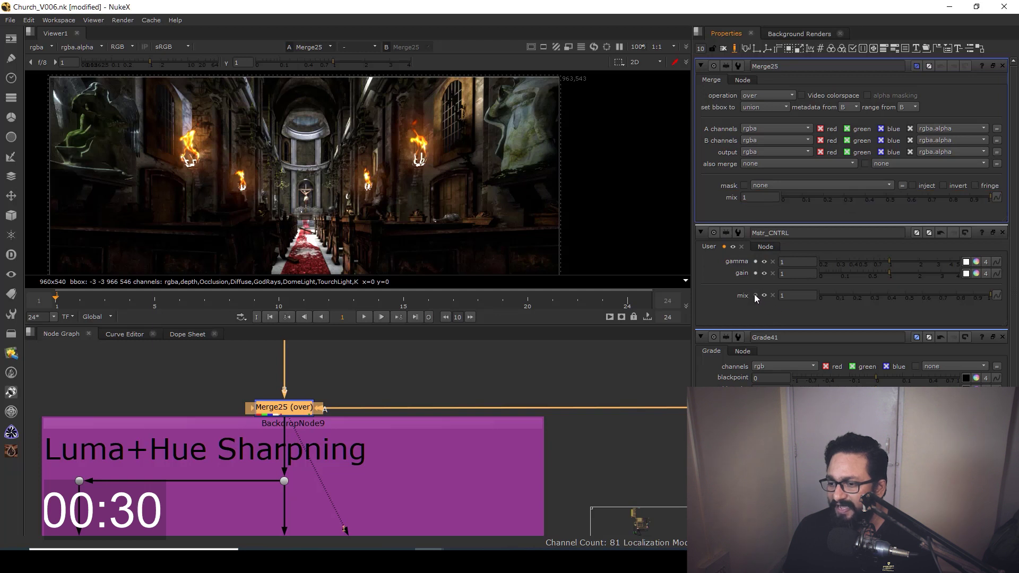
Set the linked mix knob's name and label both to Fire_Opacity and close the knob editor
double_click(754, 294)
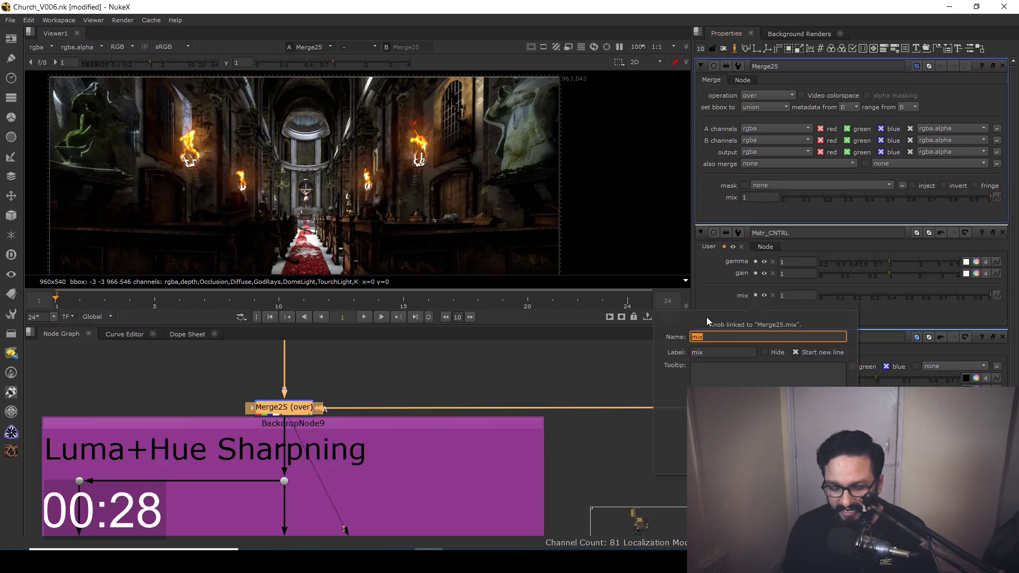
text(Fire_Opacity)
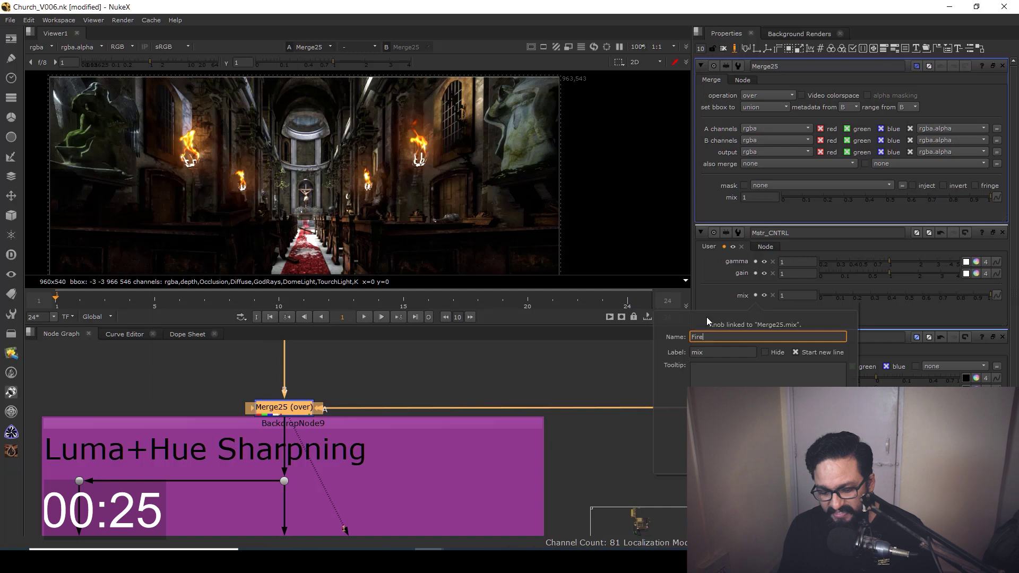
click(689, 336)
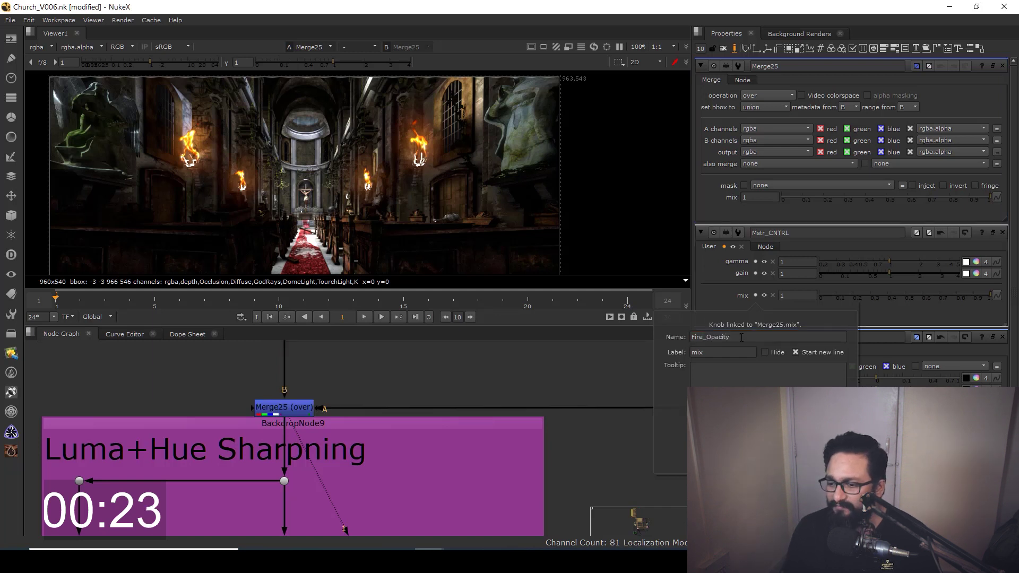
double_click(691, 337)
key(ctrl+c)
key(Tab)
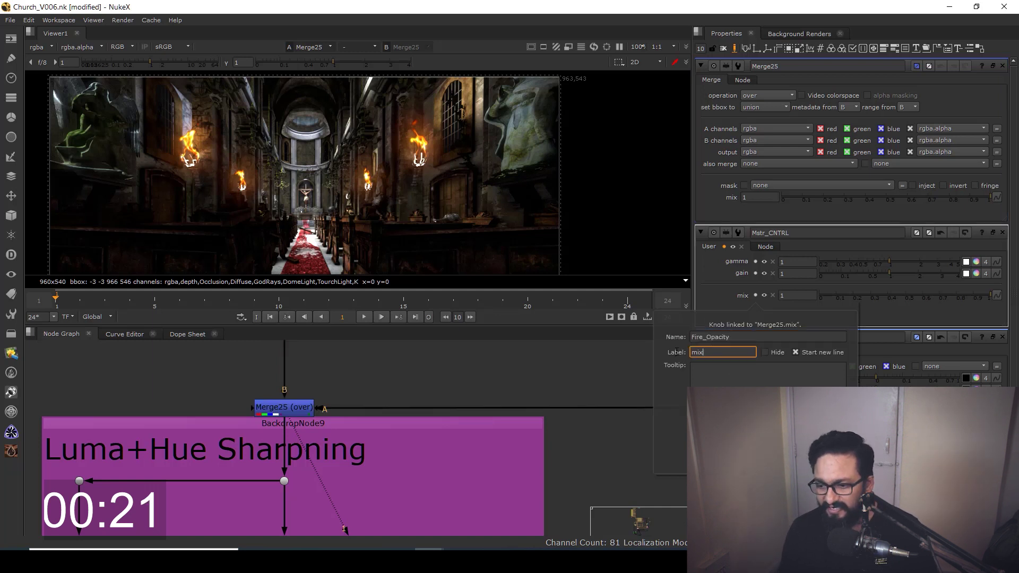
key(ctrl+v)
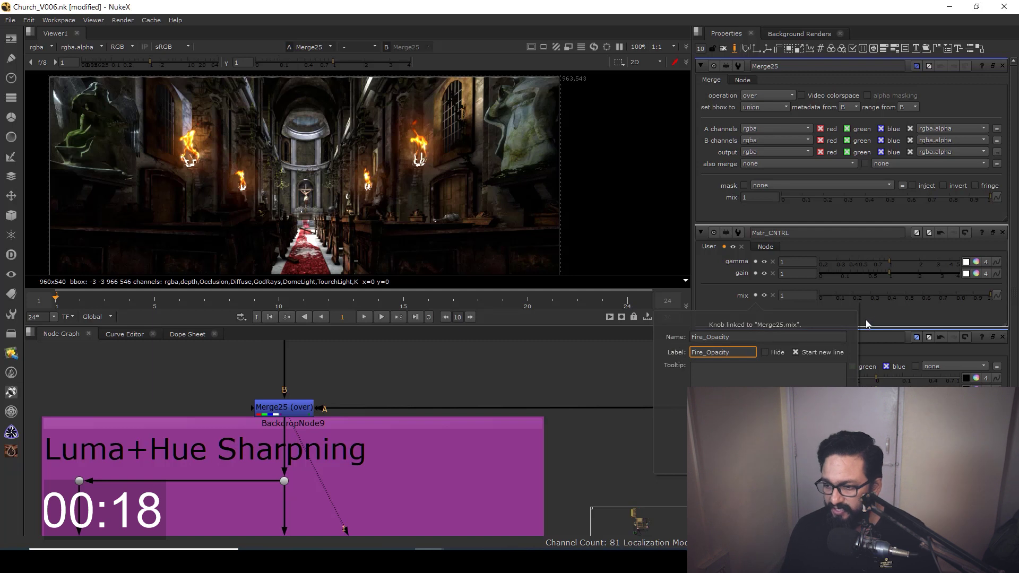
click(876, 309)
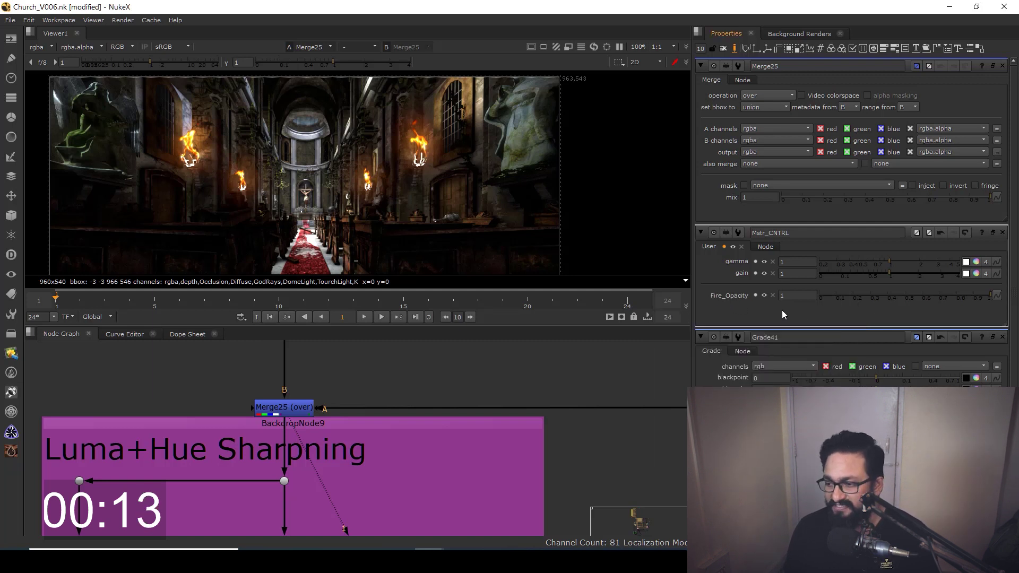
Leave edit mode, test the controller gamma at 3.1, then undo it back to 1
click(735, 49)
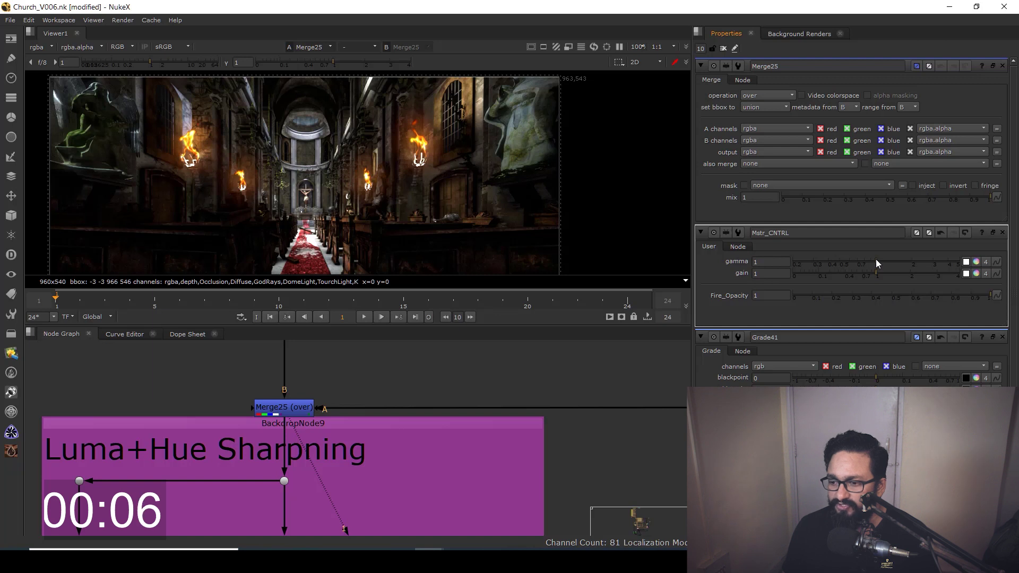
drag(875, 260, 935, 277)
scroll(502, 382, down, 3)
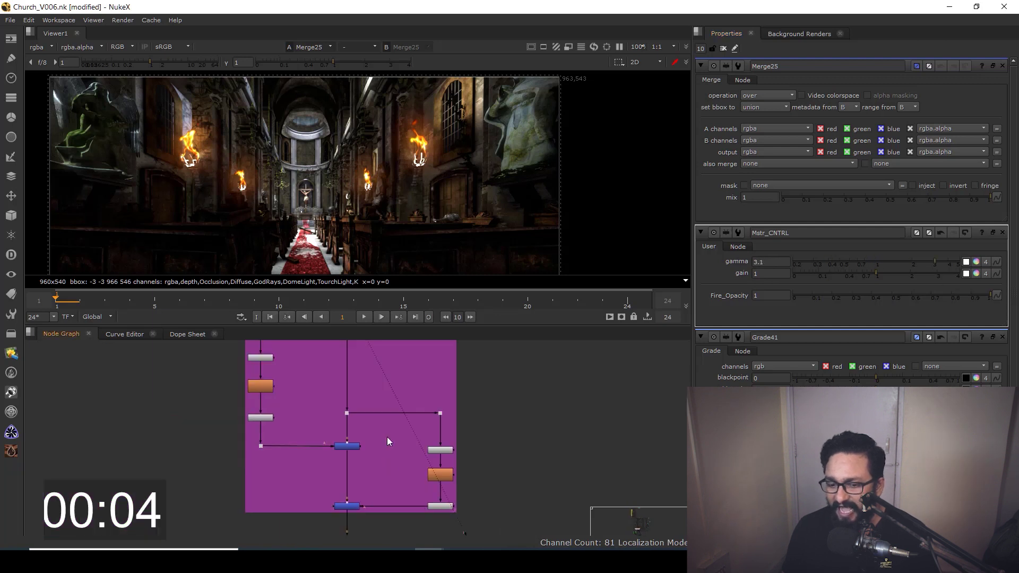
middle_drag(387, 437, 355, 406)
scroll(351, 372, down, 4)
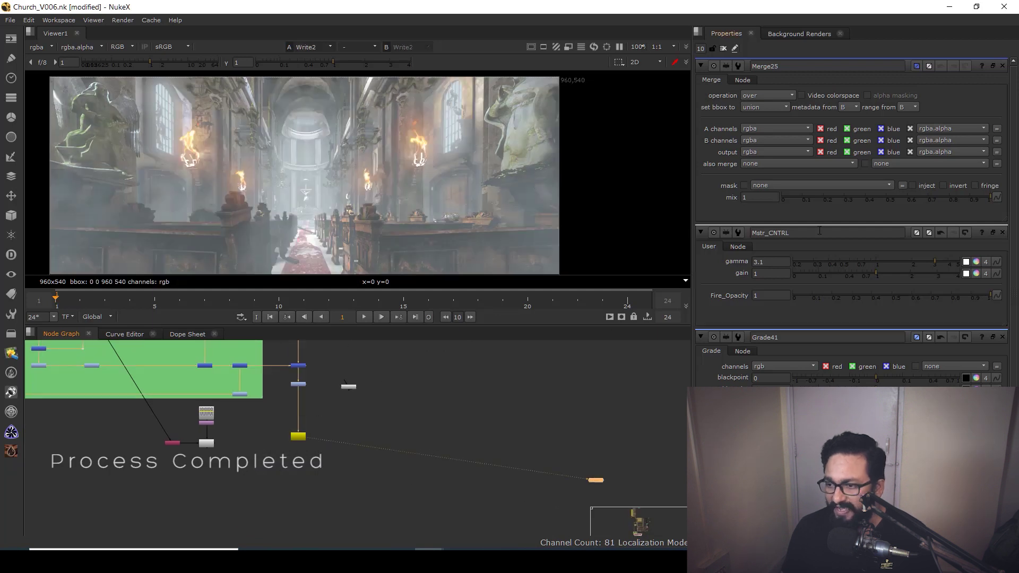
key(ctrl+z)
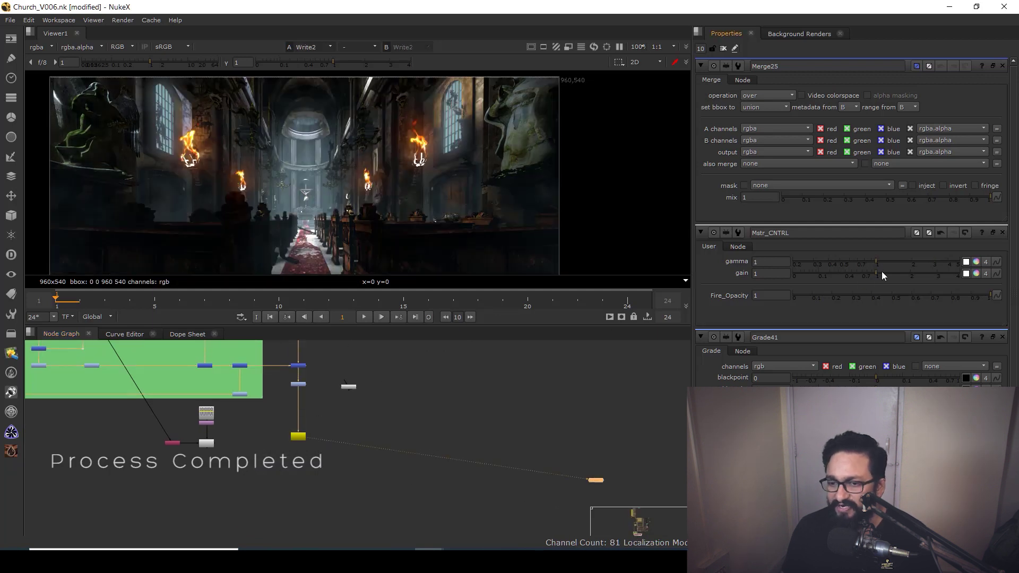
Limit the Properties bin to one open panel
double_click(702, 49)
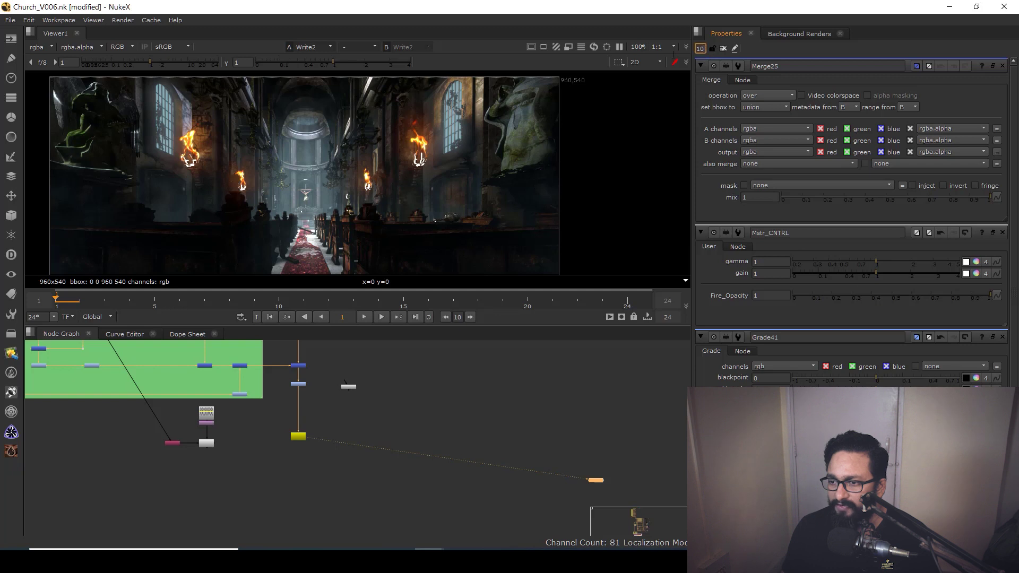
text(1)
key(Return)
Tune the controller to gamma 1.86 and gain 0.84, and test Fire_Opacity on the fire
drag(873, 95, 905, 97)
key(f)
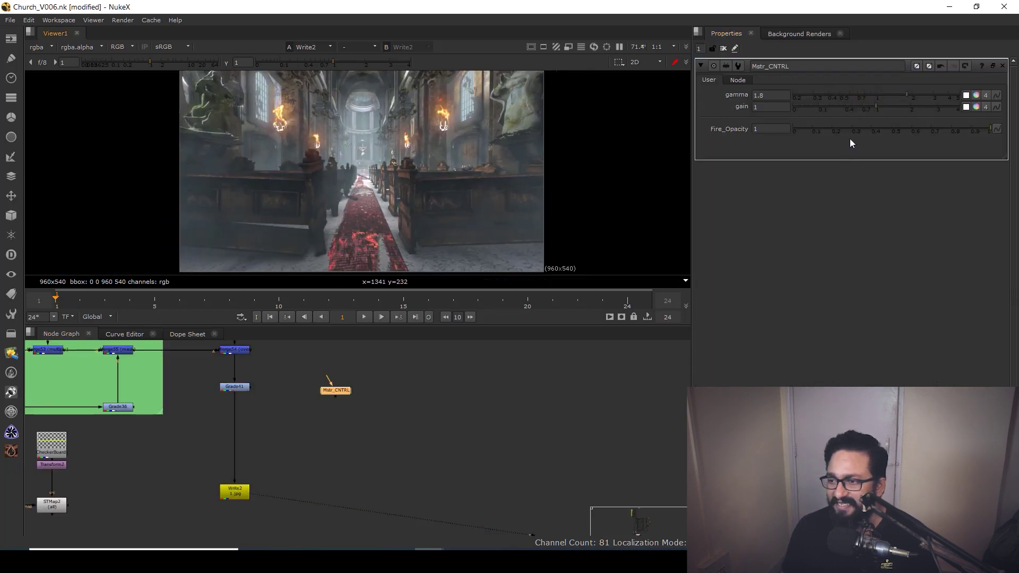
drag(900, 91, 870, 104)
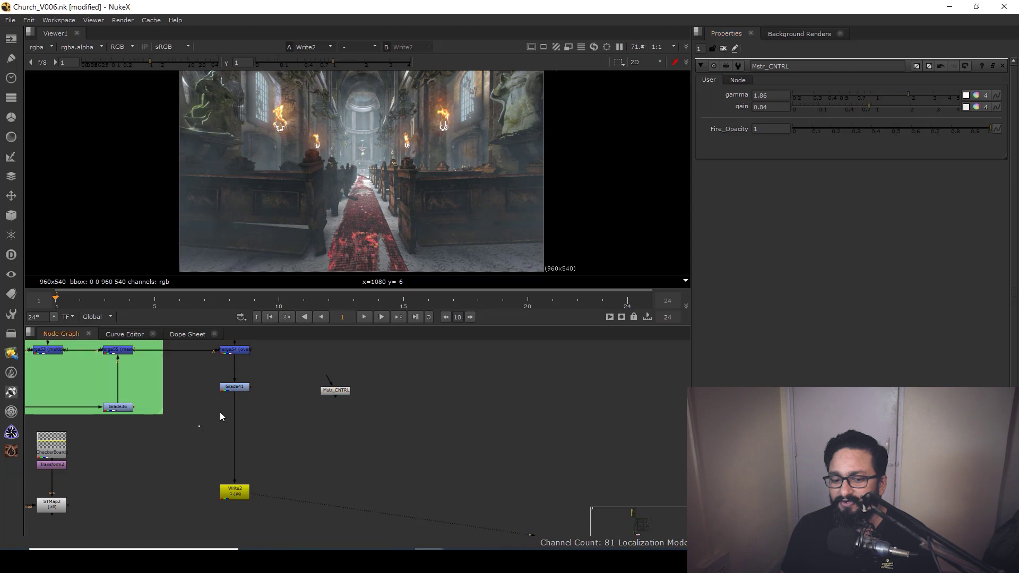
drag(221, 417, 268, 368)
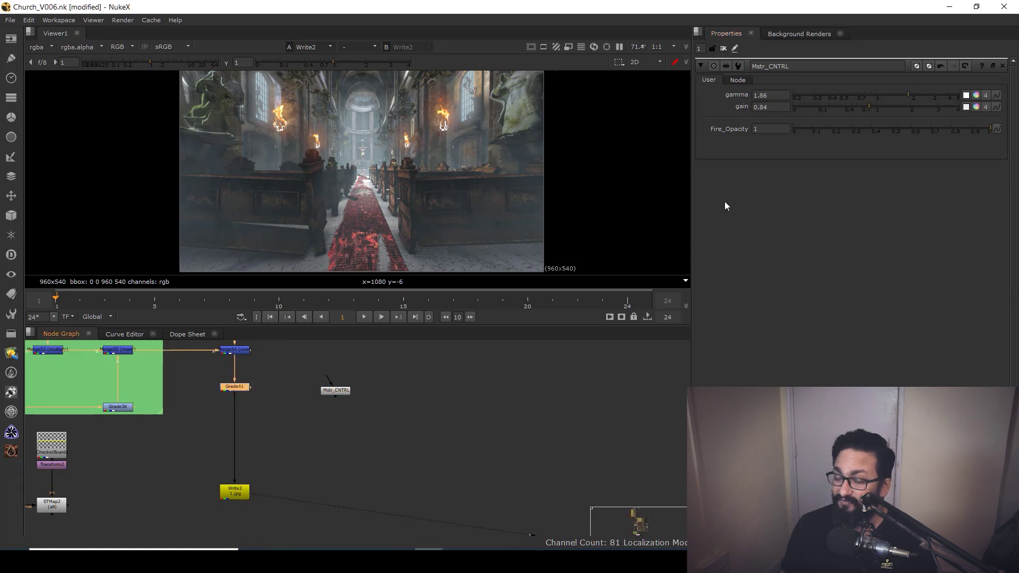
key(equal)
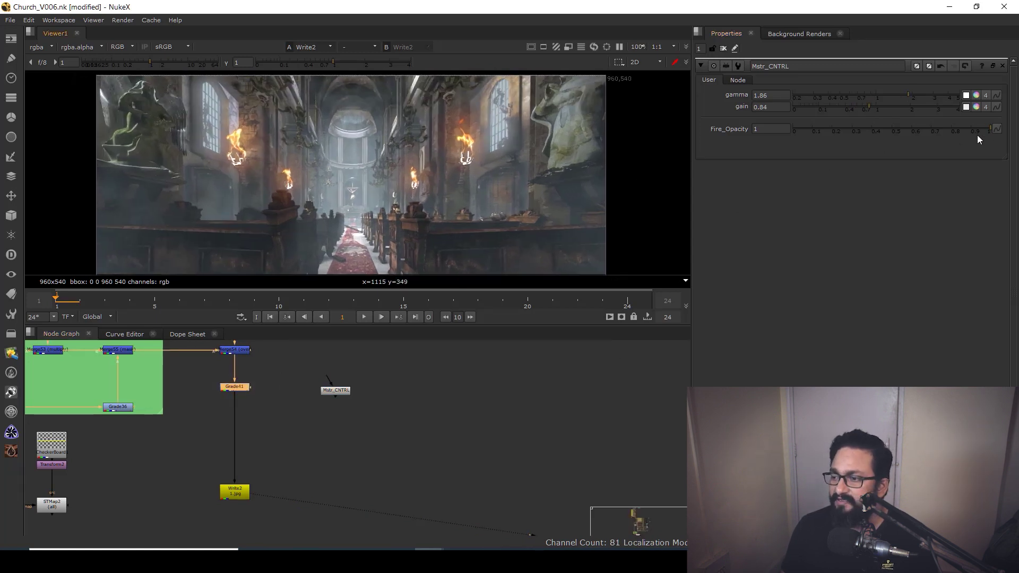
drag(988, 128, 1016, 159)
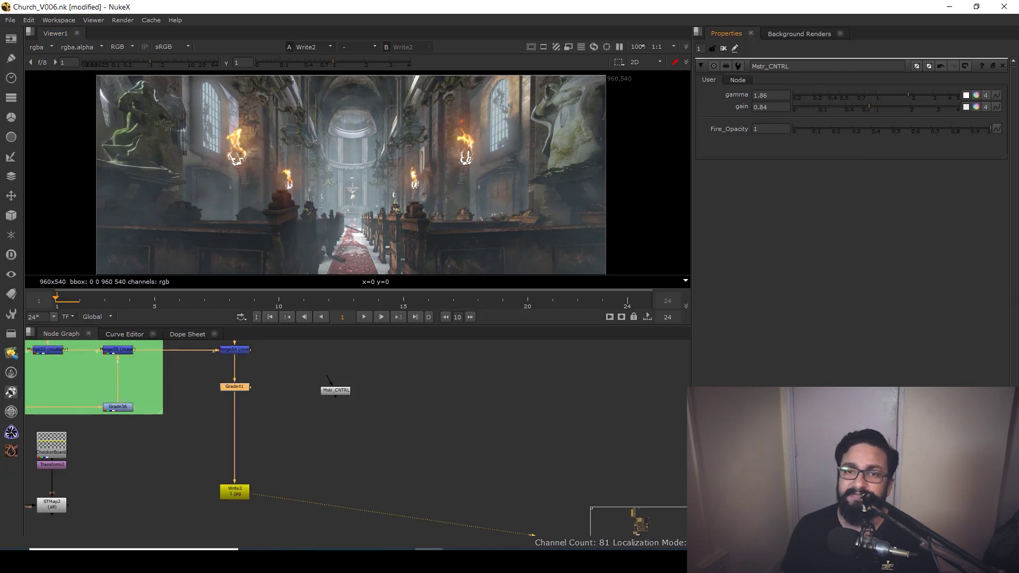